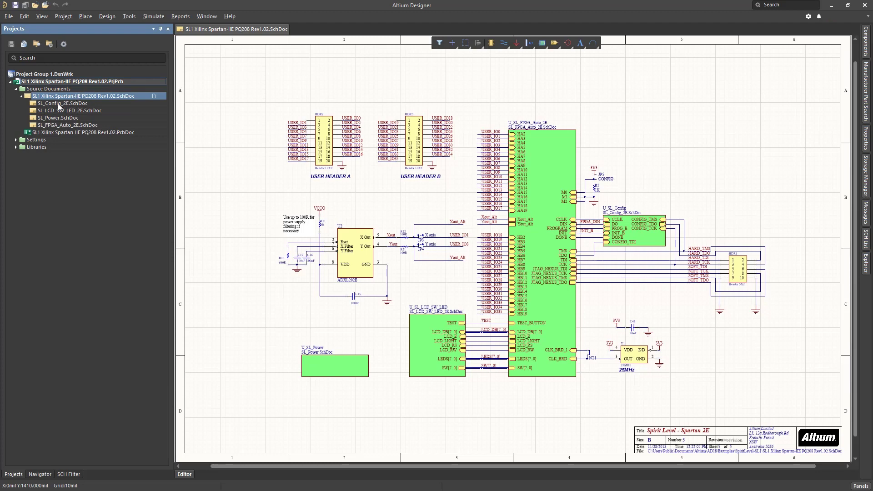
# - Open Spirit_Level_Project.PcbLib and SpiritLevel_2E.SchLib from the Libraries folder, then show the Components panel menu
pyautogui.click(16, 147)
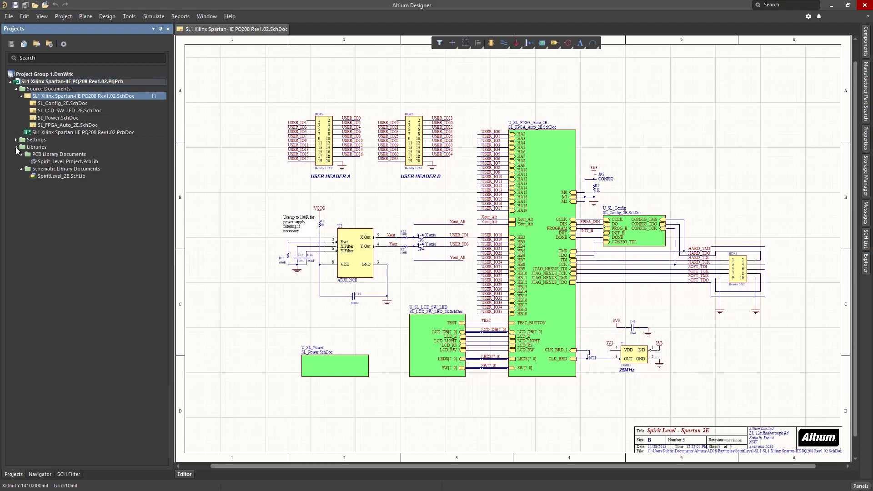
pyautogui.doubleClick(37, 164)
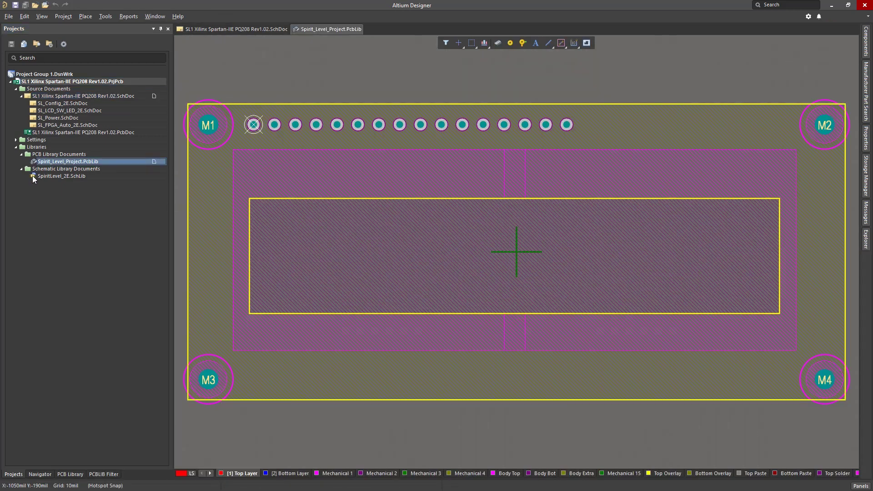
pyautogui.doubleClick(33, 177)
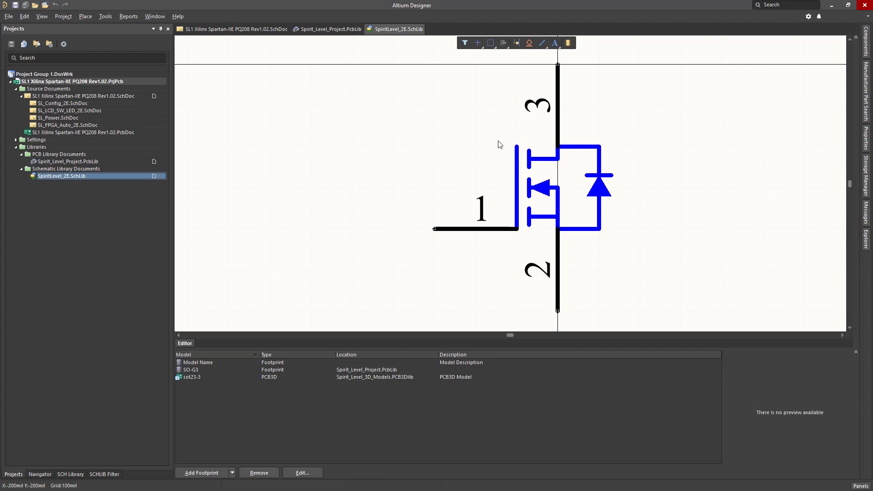
pyautogui.click(865, 45)
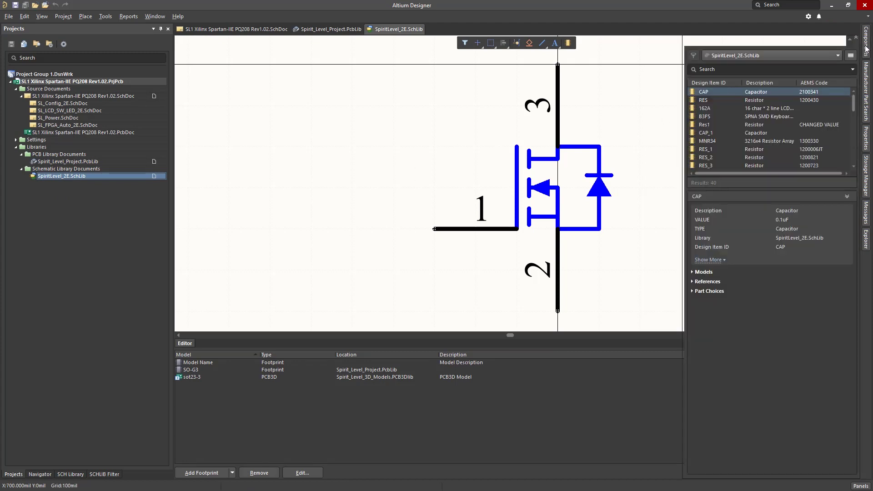
pyautogui.click(850, 56)
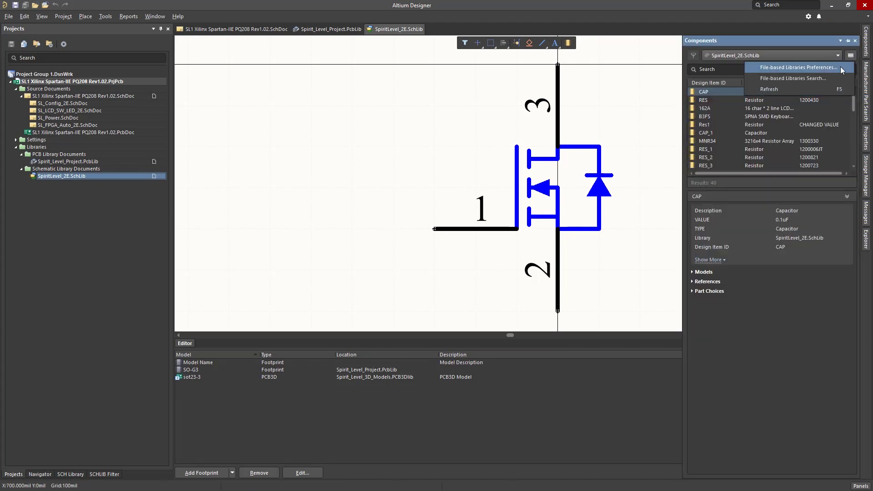
# - Open File-based Libraries Preferences and review Spirit_Level_Project.PcbLib and SpiritLevel_2E.SchLib on the Project tab
pyautogui.click(839, 73)
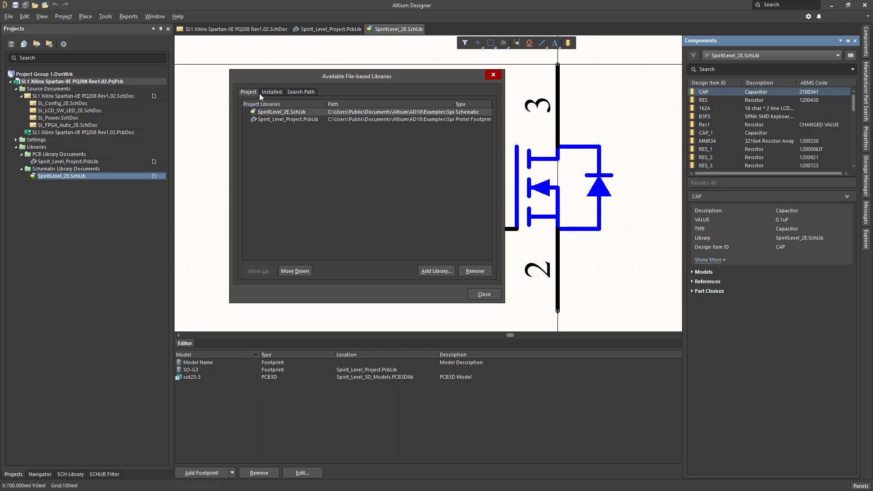
pyautogui.click(296, 120)
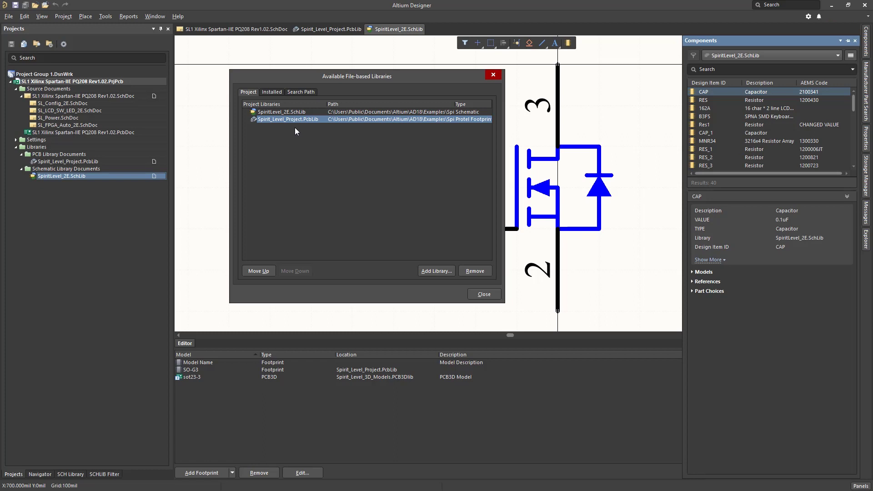
pyautogui.click(288, 113)
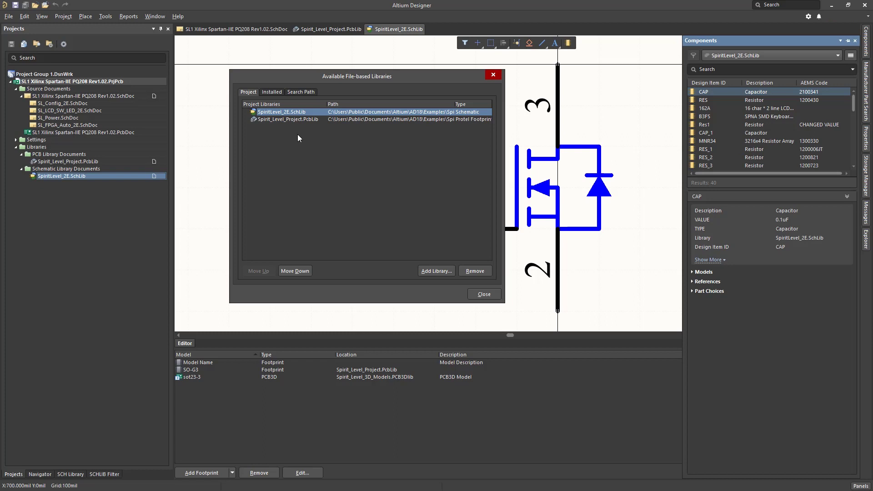
# - On the Installed tab, select Miscellaneous Devices.IntLib and Miscellaneous Connectors.IntLib
pyautogui.click(275, 93)
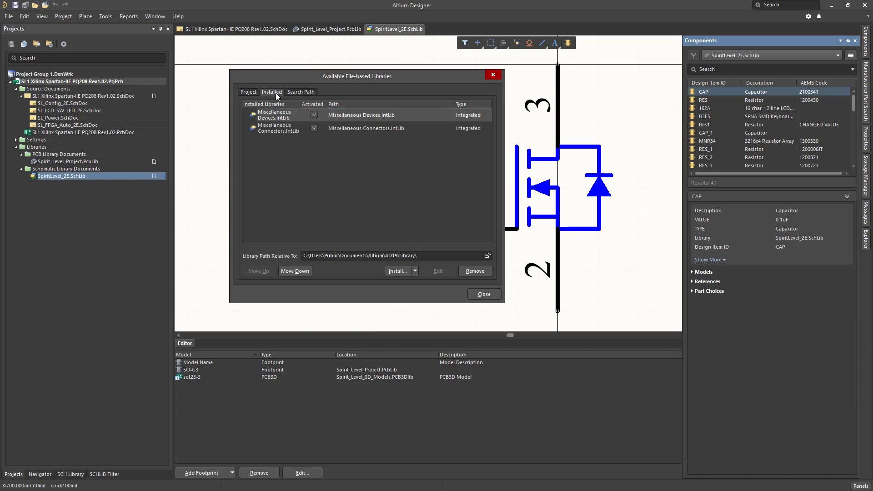
pyautogui.click(275, 118)
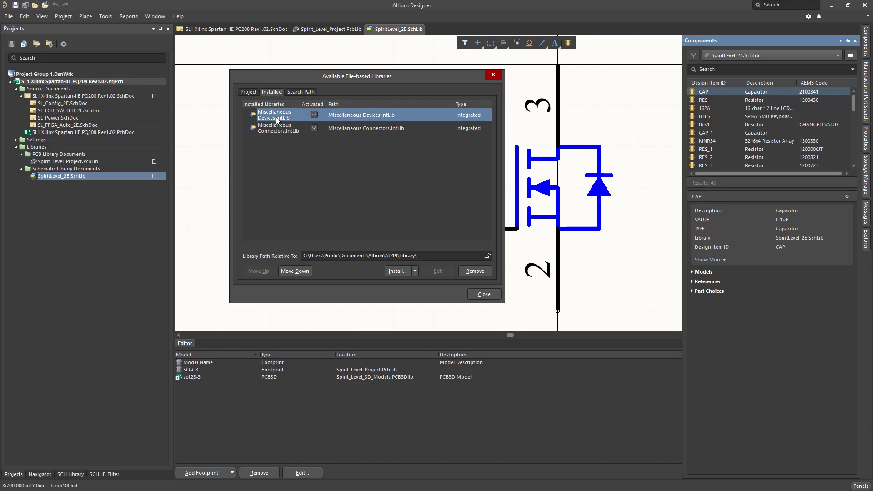
pyautogui.click(279, 131)
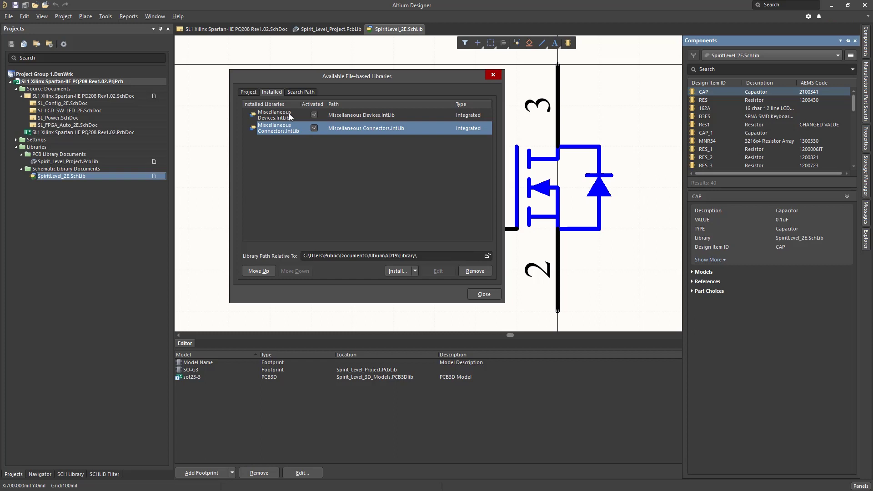
pyautogui.click(288, 114)
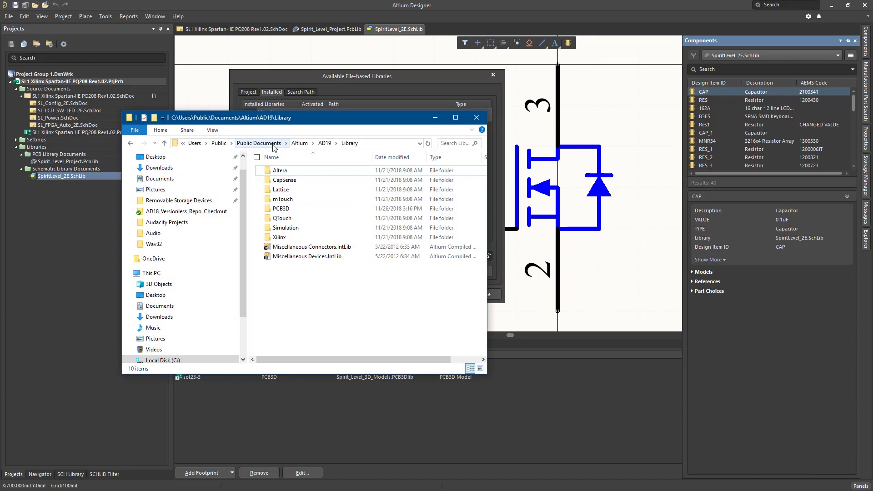
# - Close the File Explorer window showing the AD19 Library folder
pyautogui.click(481, 119)
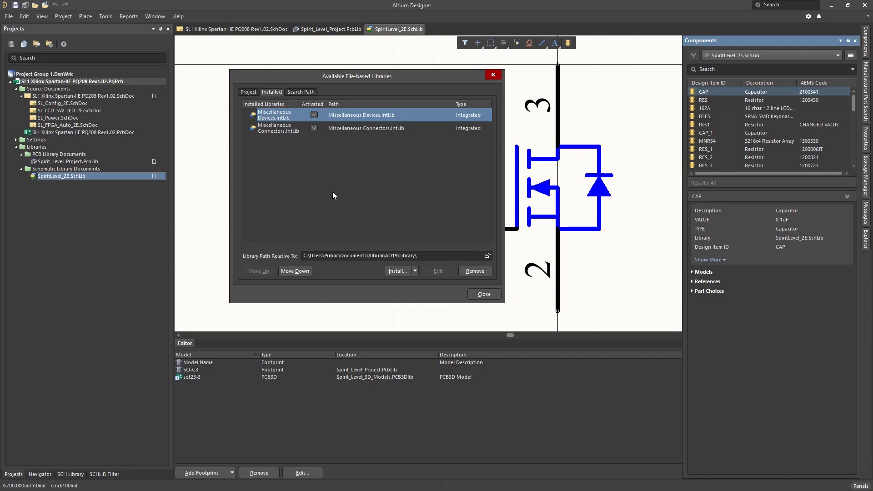
# - Show the Install button's drop-down of installation options
pyautogui.click(415, 271)
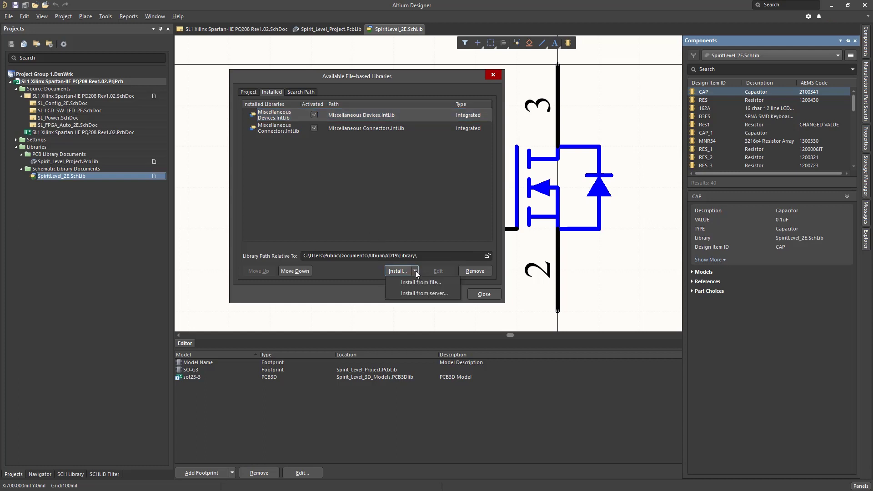
# - Install WCT.IntLib from file with the Integrated Libraries filter selected
pyautogui.click(447, 285)
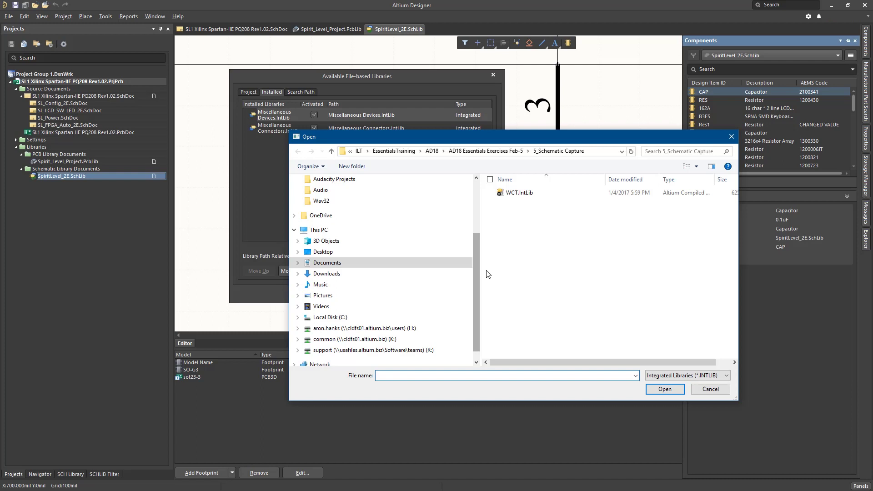
pyautogui.click(525, 196)
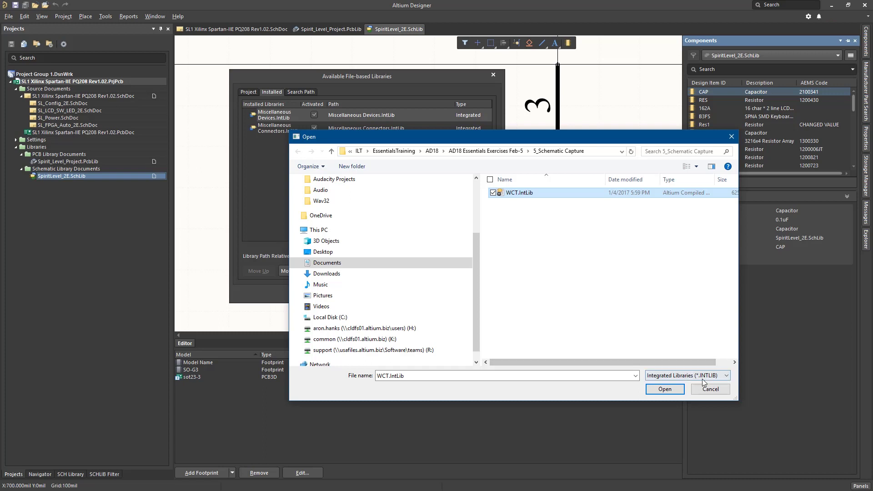
pyautogui.click(727, 376)
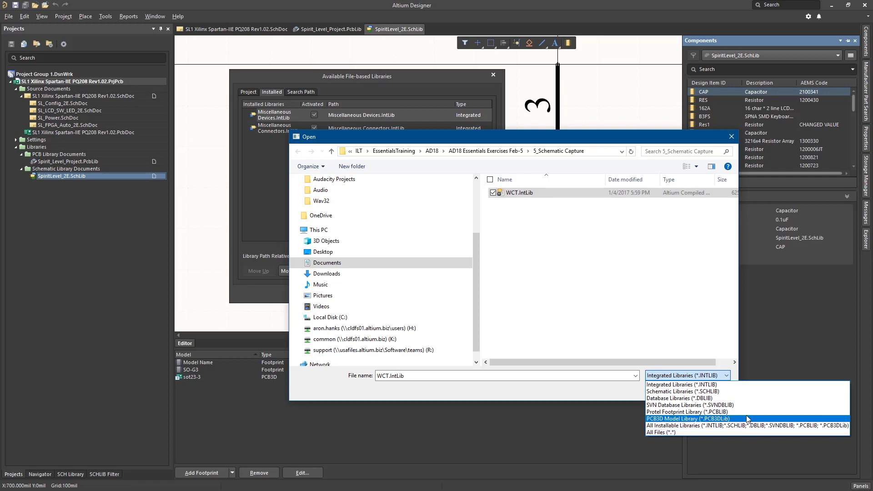
pyautogui.click(682, 385)
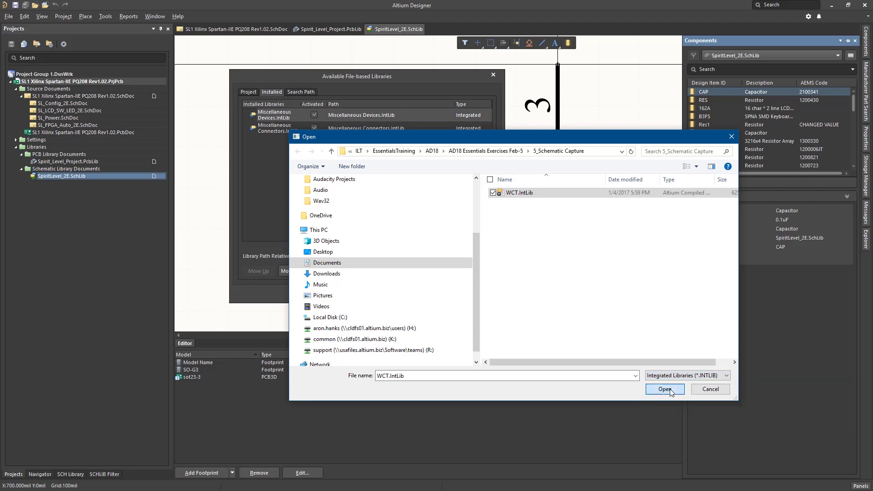
pyautogui.click(670, 389)
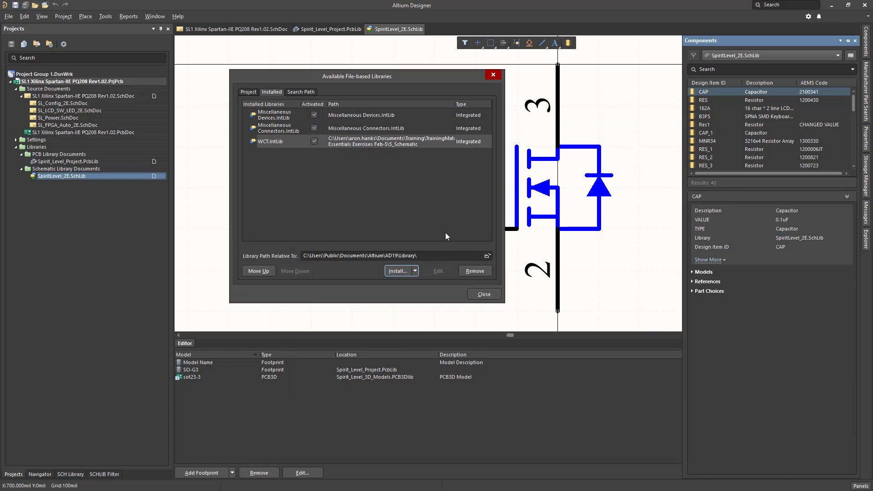
# - Close the libraries settings and browse WCT.IntLib in the Components panel
pyautogui.click(484, 295)
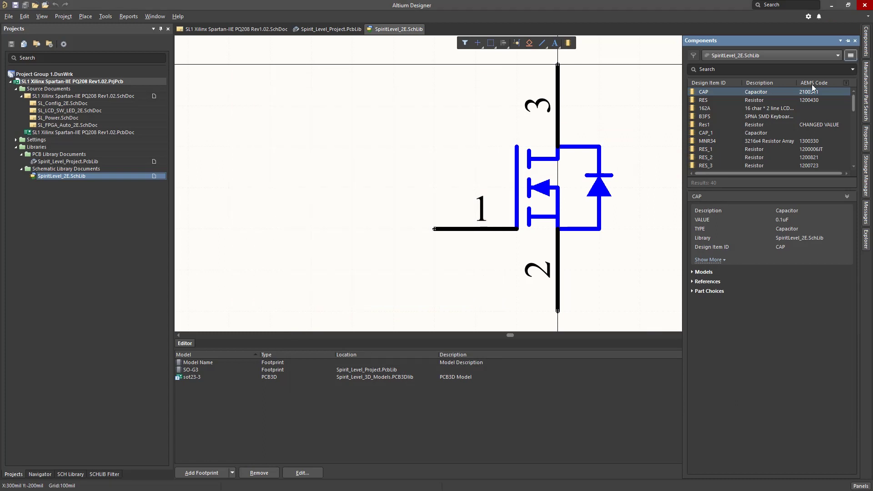
pyautogui.click(838, 54)
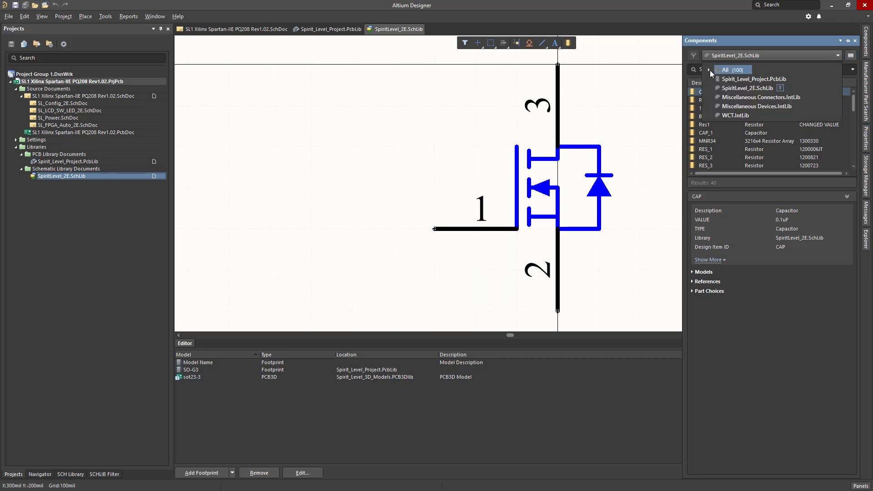
pyautogui.click(730, 116)
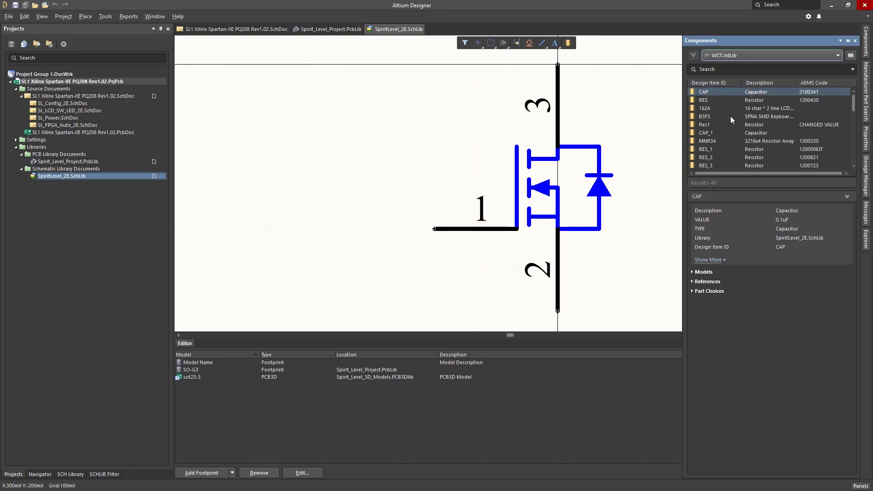
# - Filter WCT components by Cap1, then clear the filter and view Anderson-1Pin BLK_PCB_RHT
pyautogui.click(733, 70)
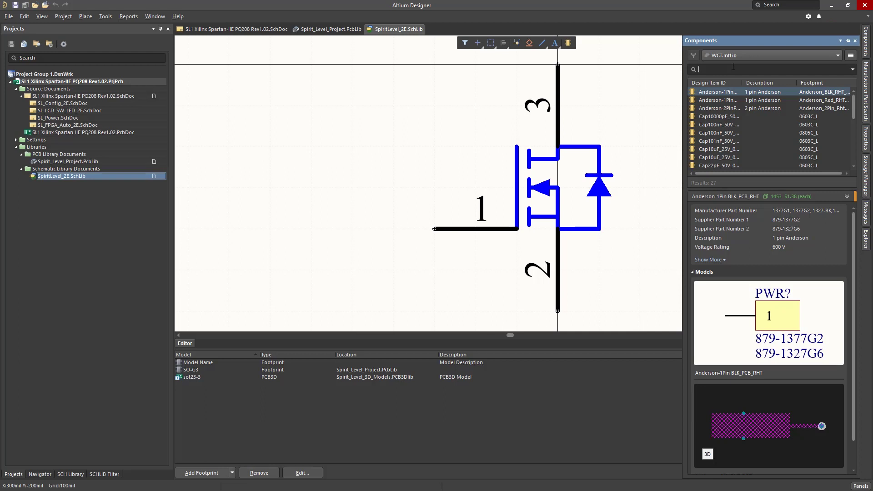
pyautogui.write('Ca')
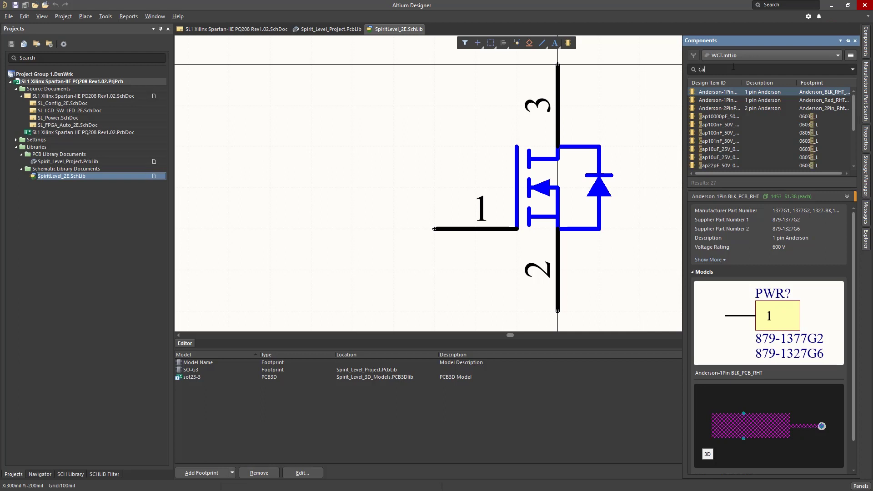
pyautogui.write('p')
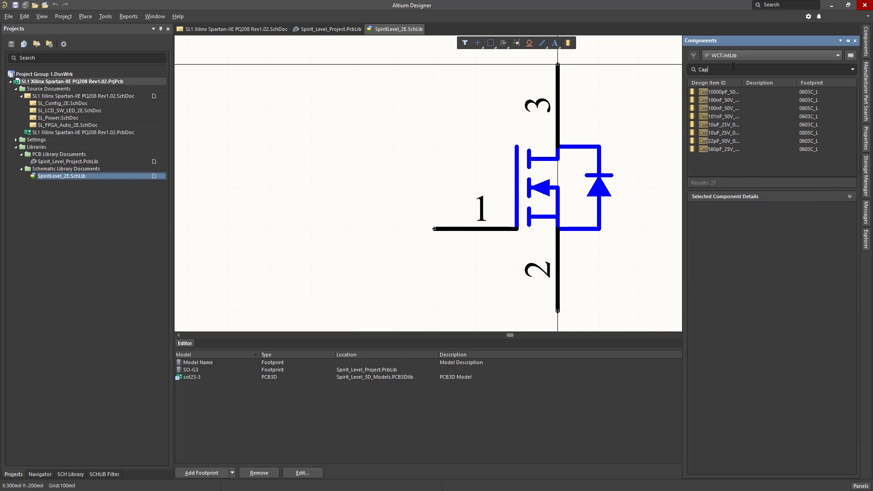
pyautogui.write('1')
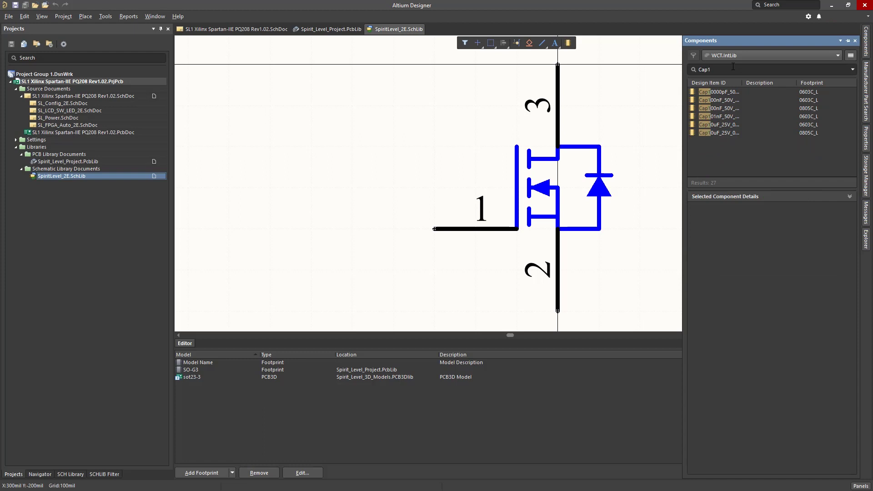
pyautogui.press('Return')
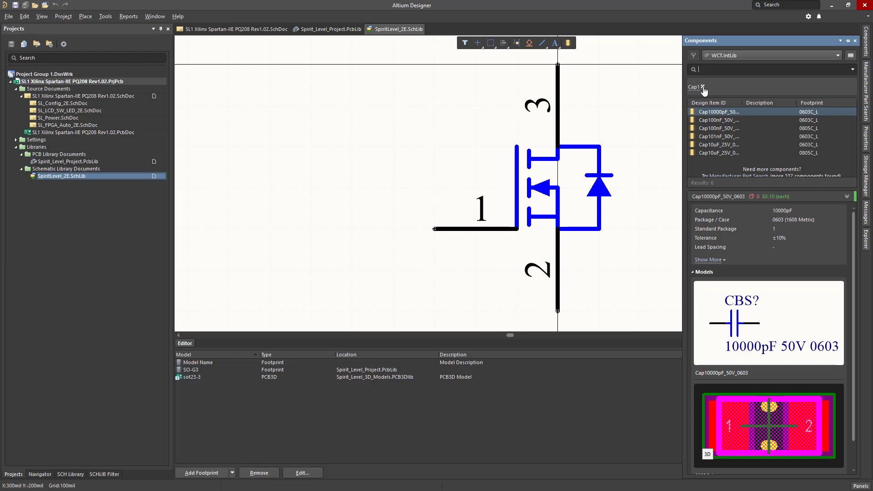
pyautogui.click(702, 87)
pyautogui.click(736, 91)
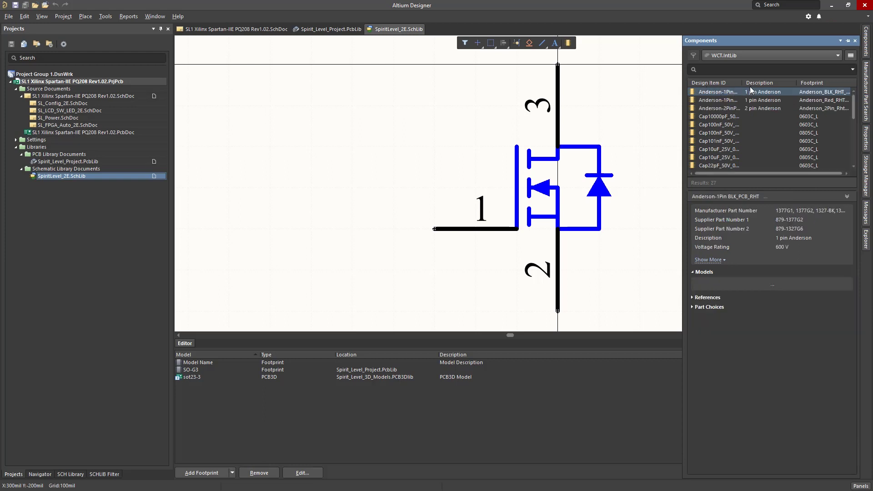
# - Run a File-based Libraries Search with Name starts with Cap1, finding 6 WCT.IntLib capacitors
pyautogui.click(850, 56)
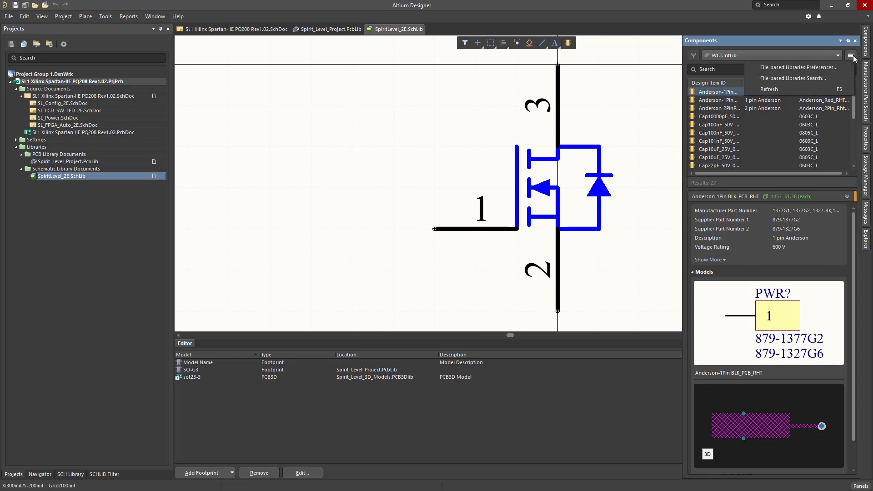
pyautogui.click(832, 79)
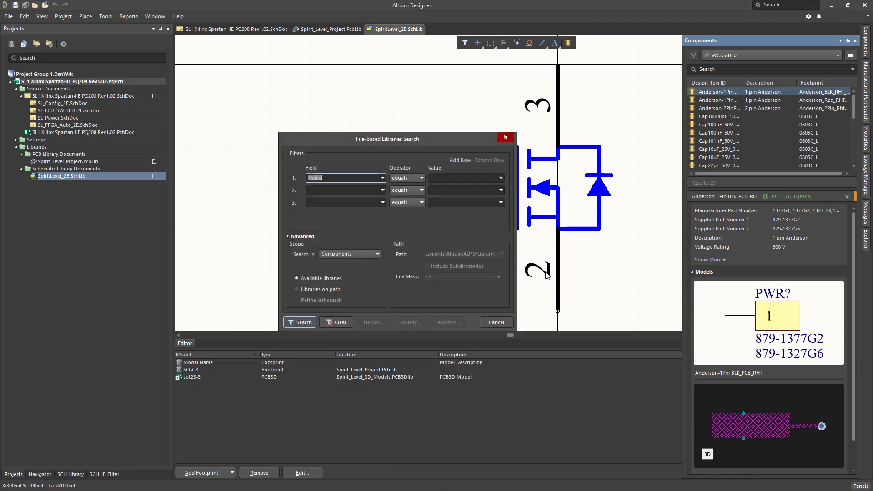
pyautogui.click(382, 179)
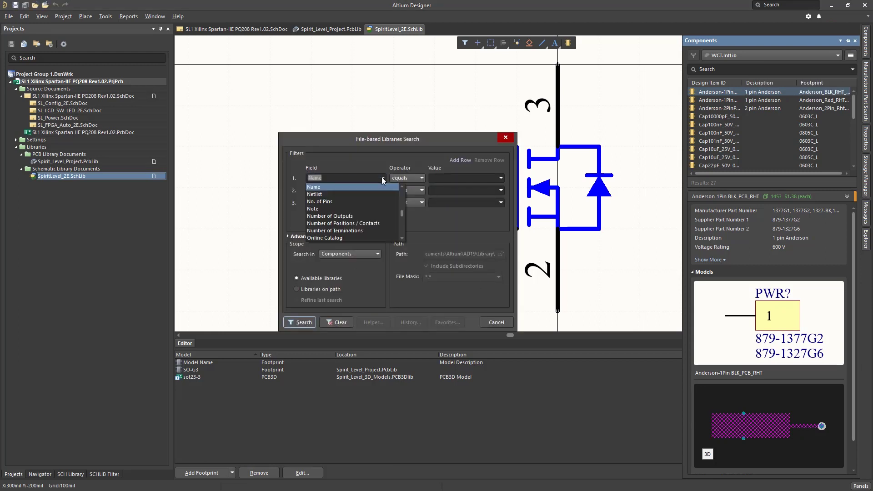
pyautogui.click(354, 187)
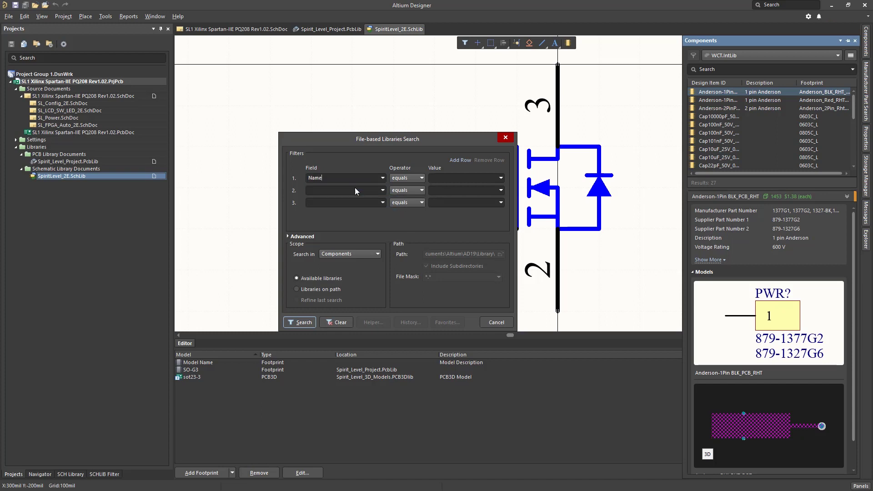
pyautogui.click(422, 177)
pyautogui.click(419, 201)
pyautogui.click(448, 178)
pyautogui.write('Cap1')
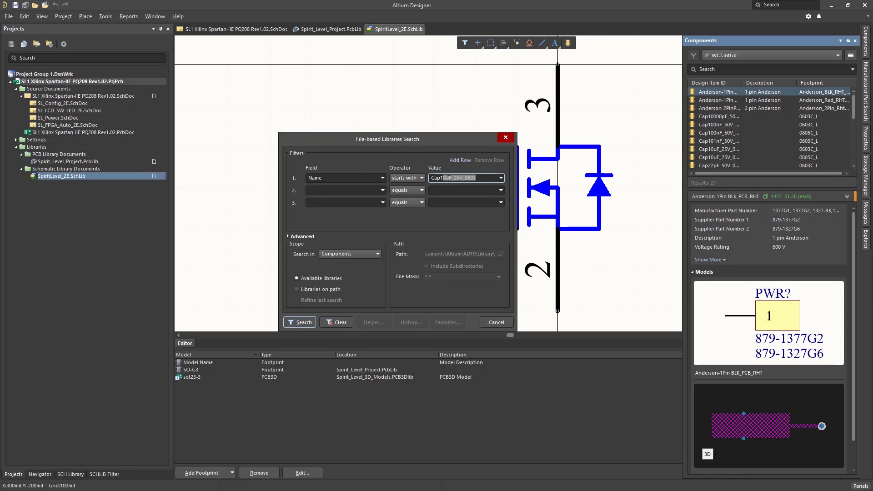
pyautogui.press('Delete')
pyautogui.press('Return')
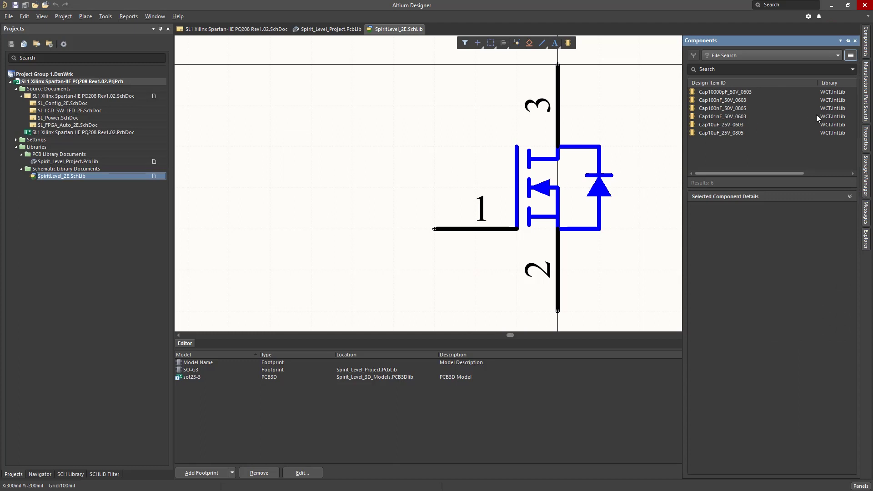
# - Browse Miscellaneous Devices.IntLib's 195 parts and preview the 2N3904 transistor
pyautogui.click(837, 57)
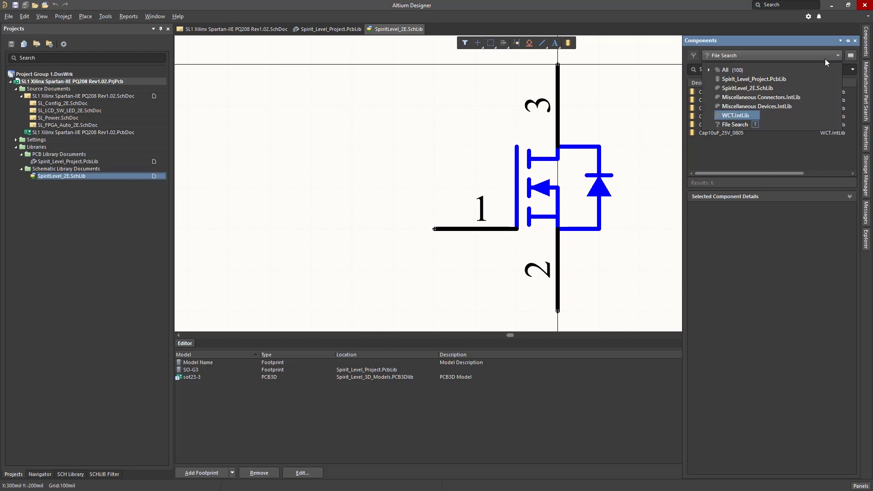
pyautogui.click(776, 106)
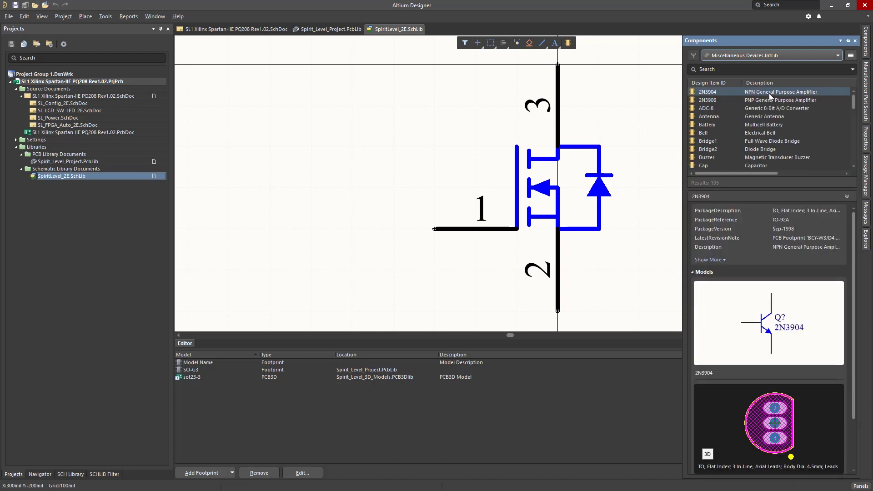
pyautogui.rightClick(769, 94)
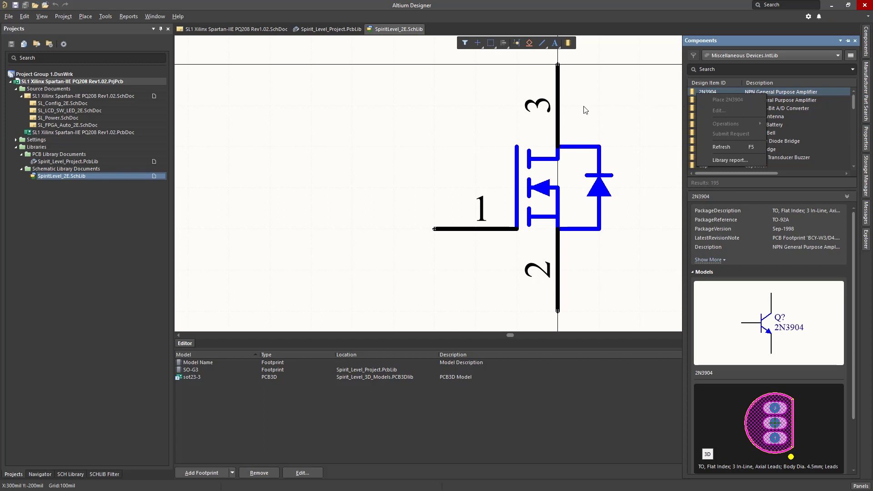
pyautogui.click(228, 36)
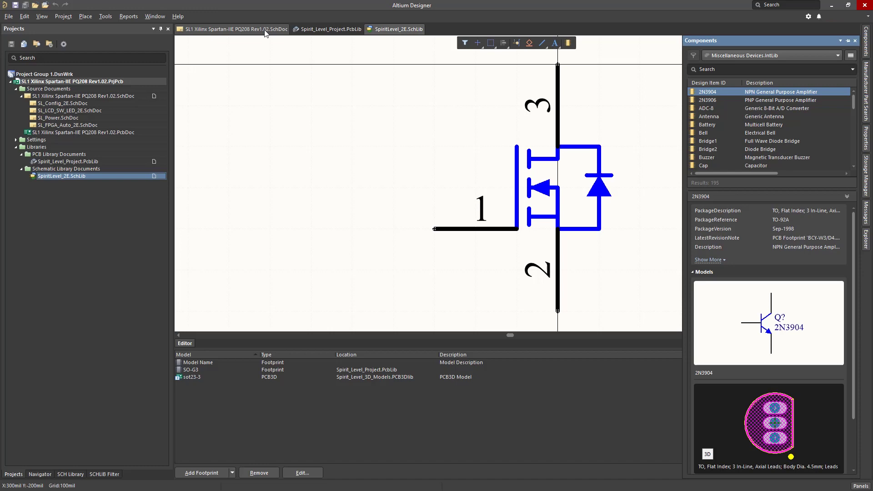
# - Show the SL1 Xilinx Spartan-IIE PQ208 Rev1.02 schematic and open the Components panel menu
pyautogui.click(266, 30)
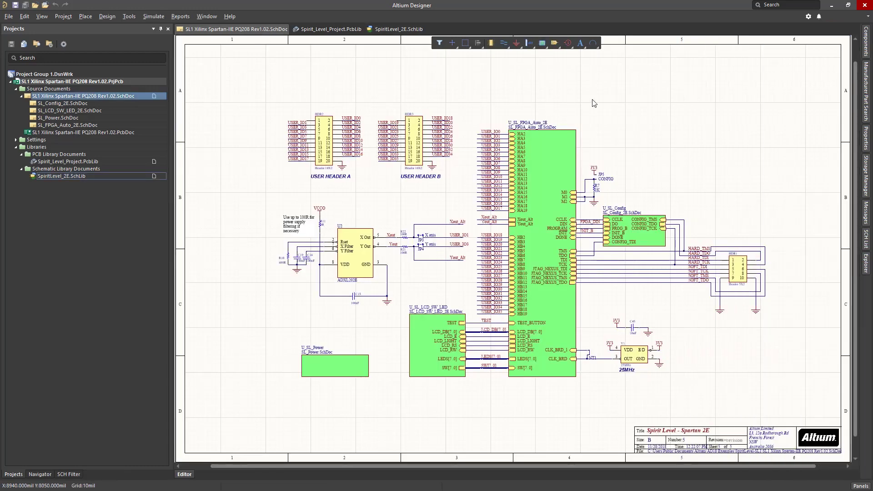
pyautogui.moveTo(864, 52)
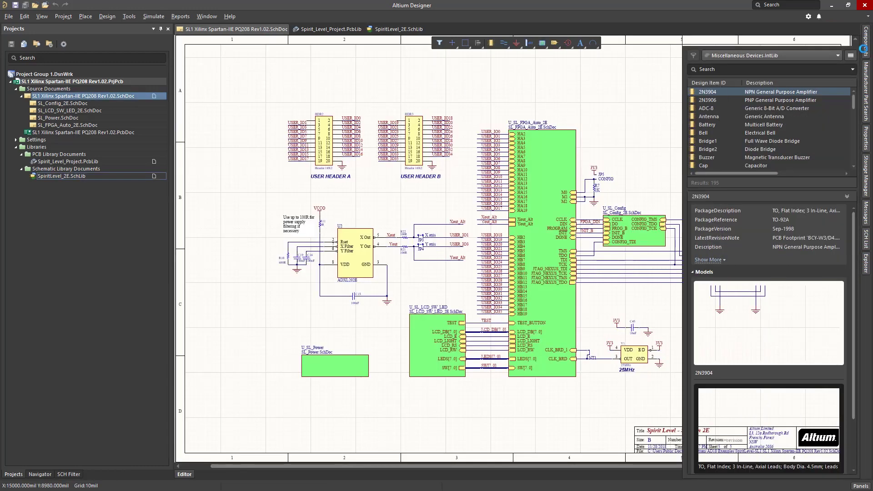
pyautogui.rightClick(754, 91)
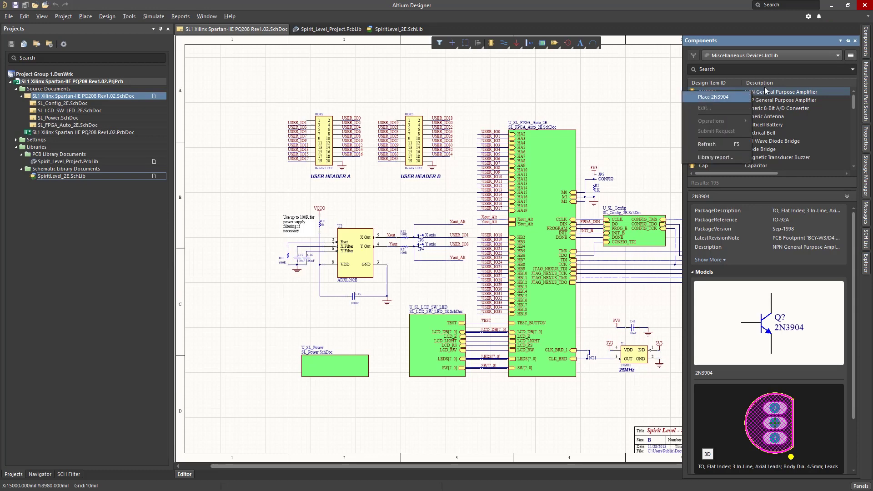
pyautogui.click(851, 55)
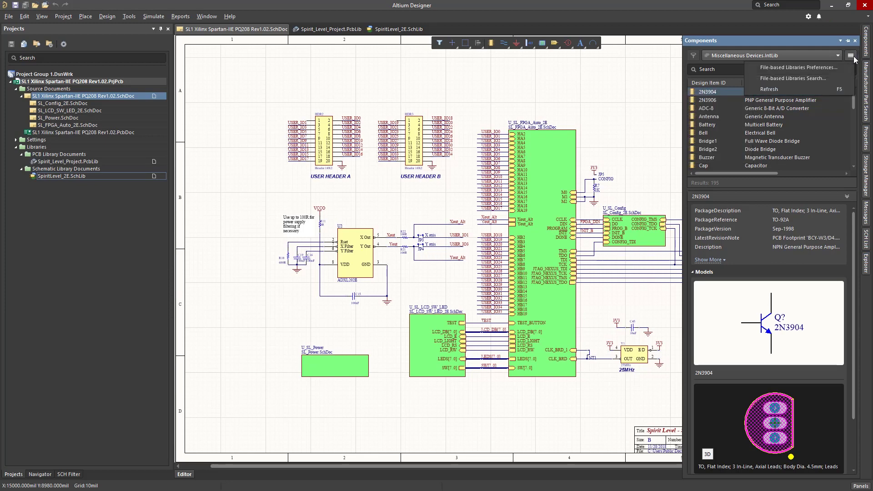
# - Remove WCT.IntLib from the installed libraries, leaving Miscellaneous Devices and Miscellaneous Connectors
pyautogui.click(833, 68)
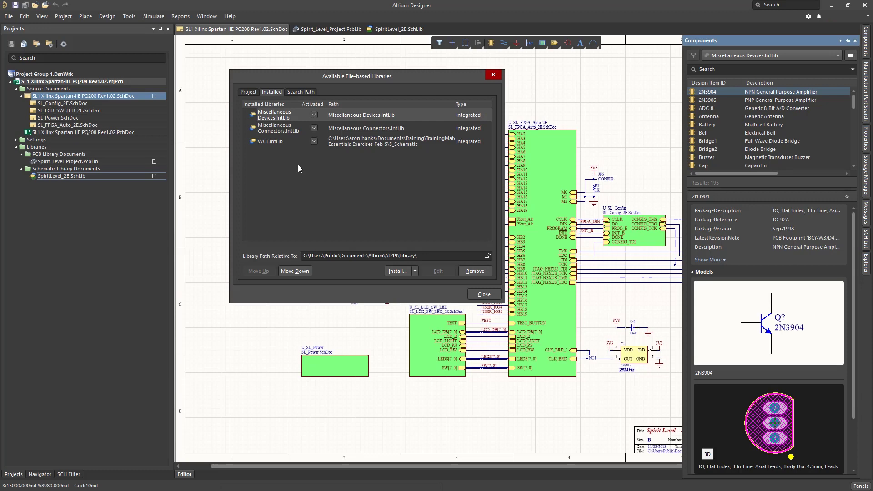
pyautogui.click(269, 141)
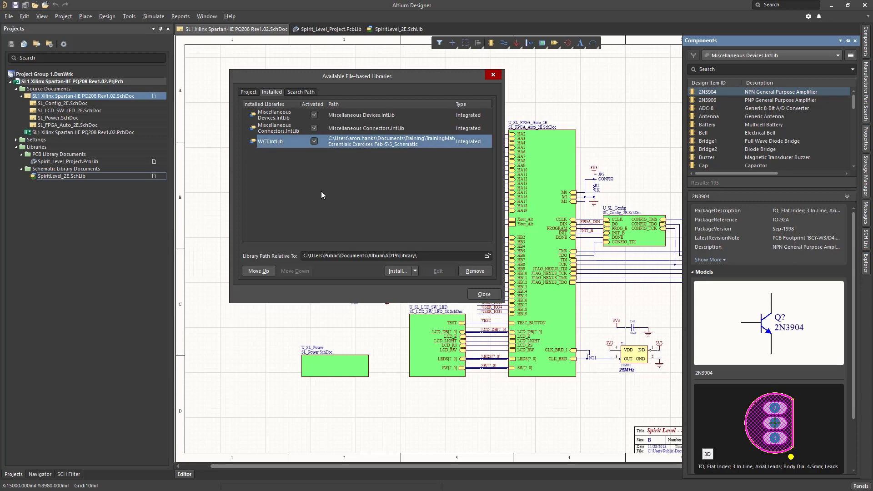
pyautogui.click(475, 272)
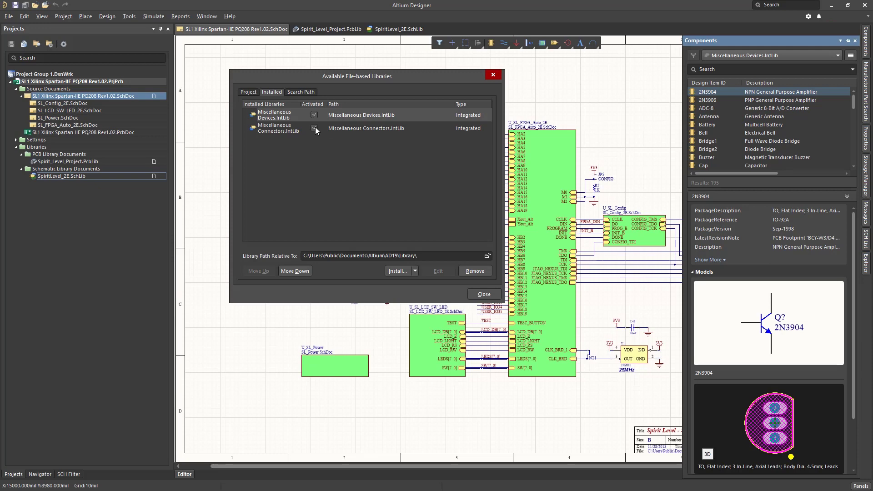
pyautogui.click(288, 130)
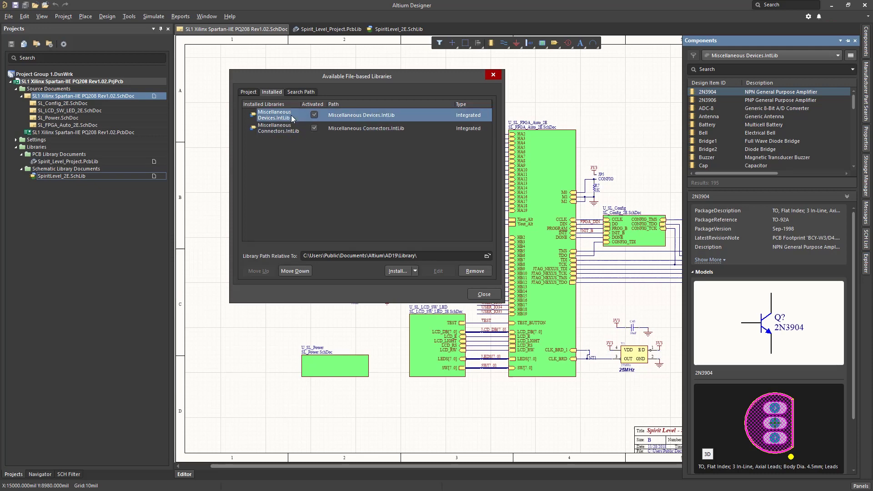
pyautogui.click(314, 128)
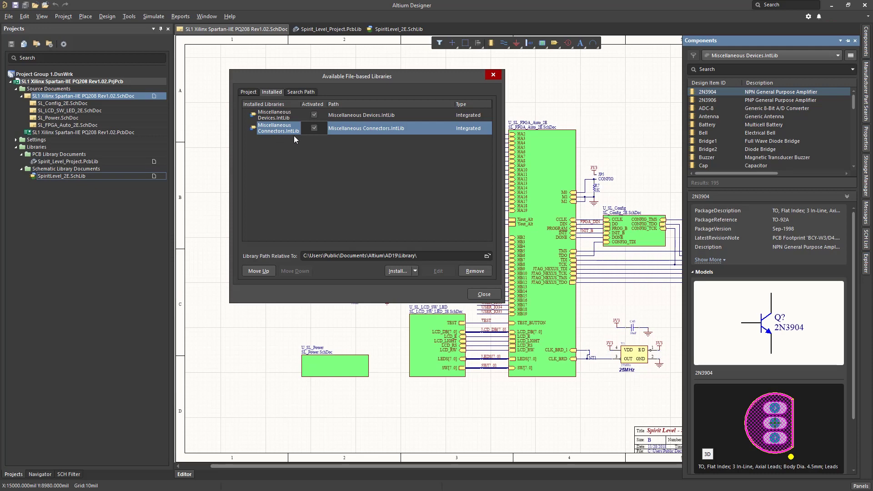
pyautogui.click(259, 271)
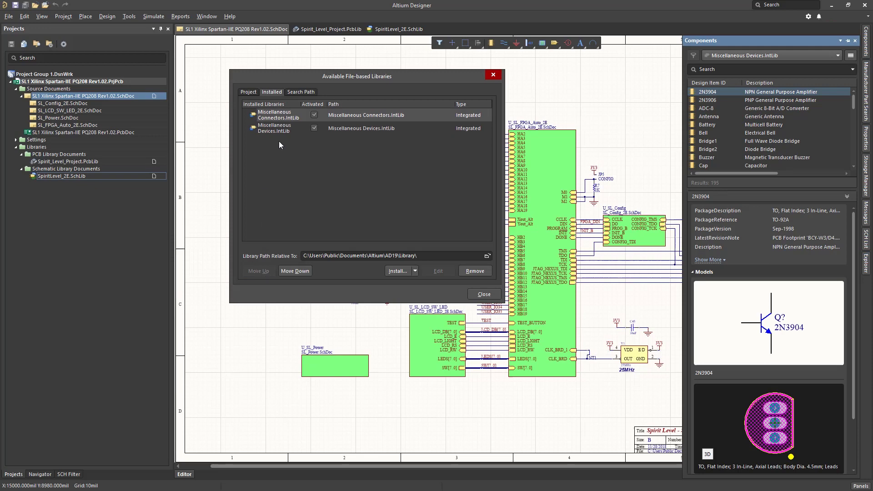
pyautogui.click(296, 271)
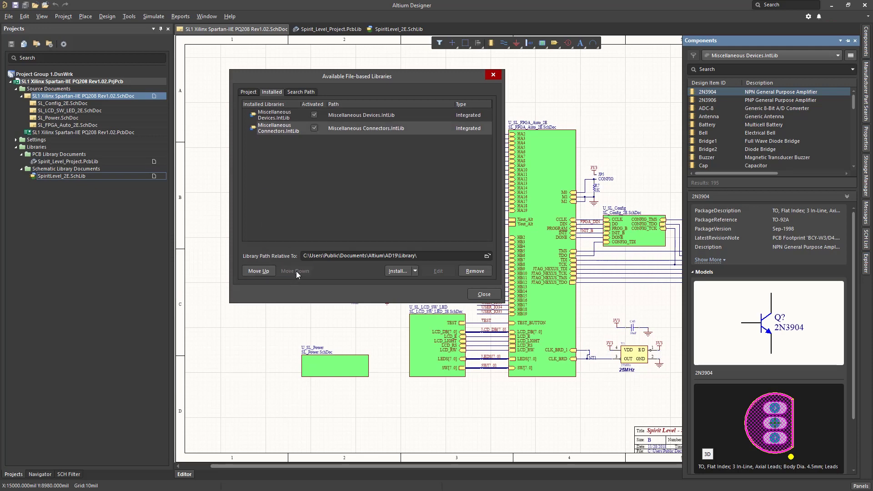
pyautogui.click(291, 117)
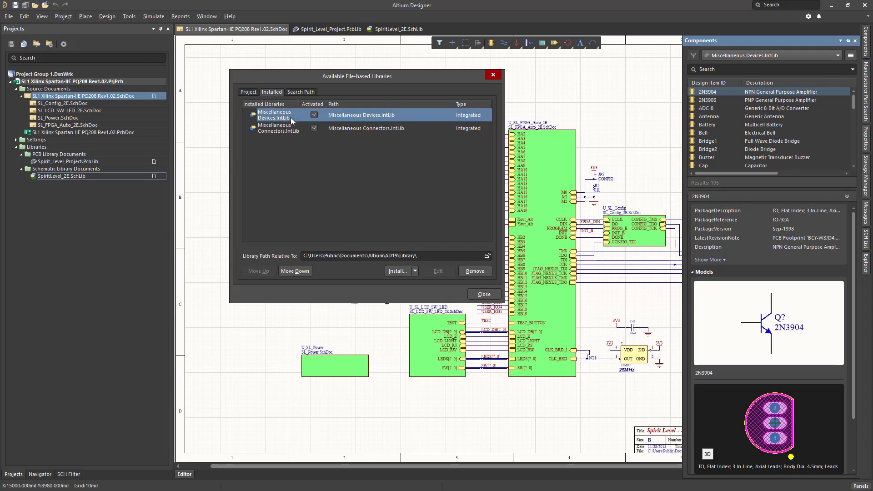
pyautogui.click(294, 271)
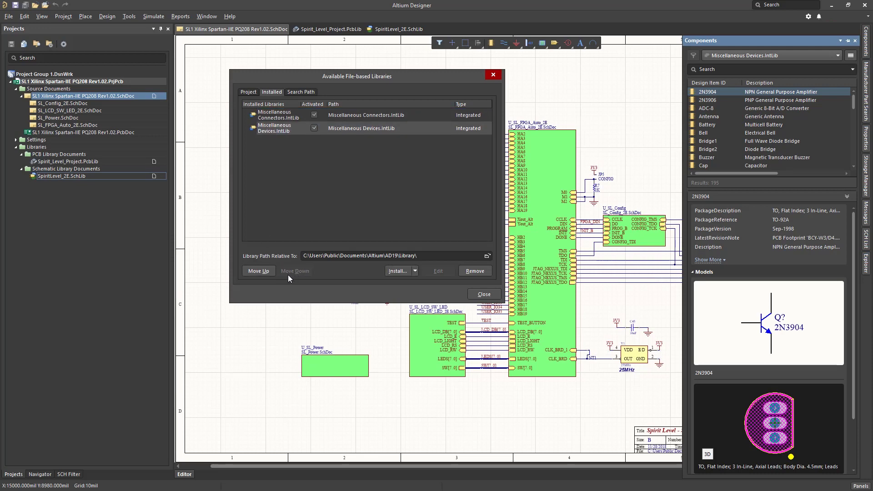
pyautogui.click(261, 271)
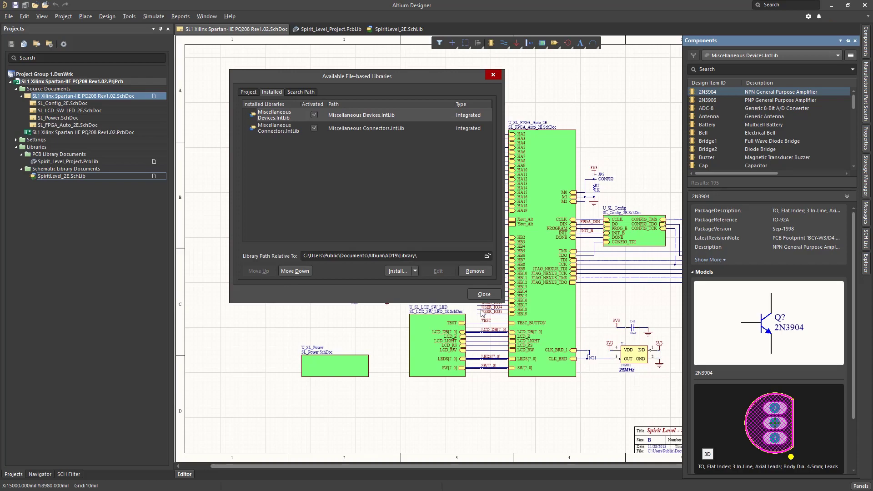